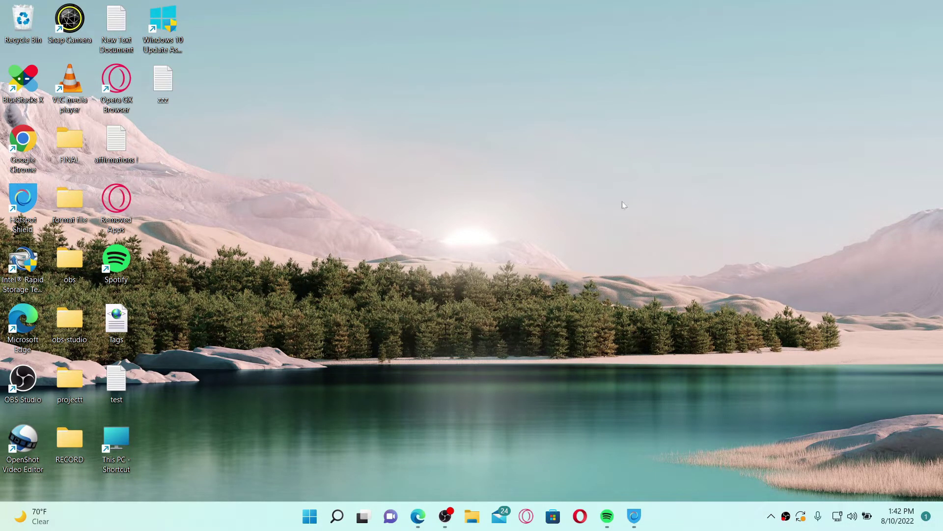
{"action": "double_click", "coordinate": [29, 146]}
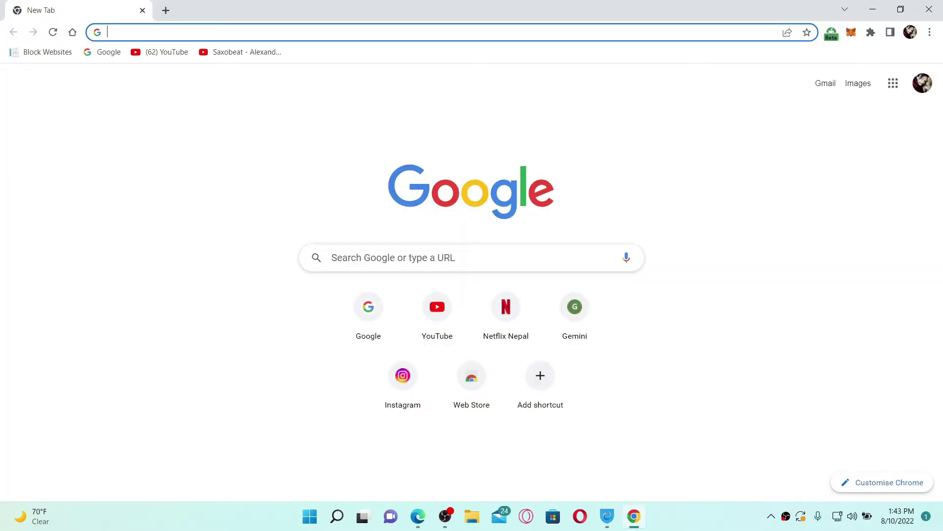
{"action": "type", "text": "www.netflix.com"}
{"action": "key", "text": "Return"}
{"action": "type", "text": "www.d"}
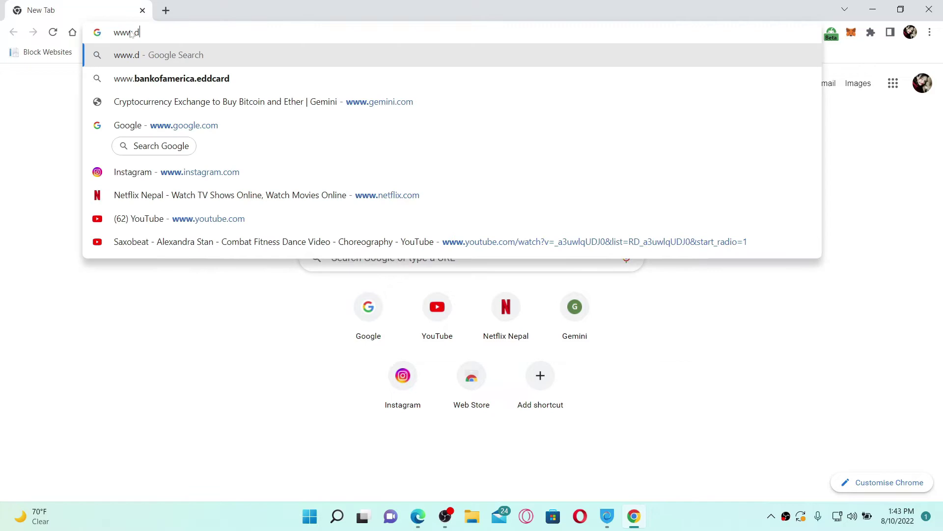
{"action": "type", "text": "eezer.com"}
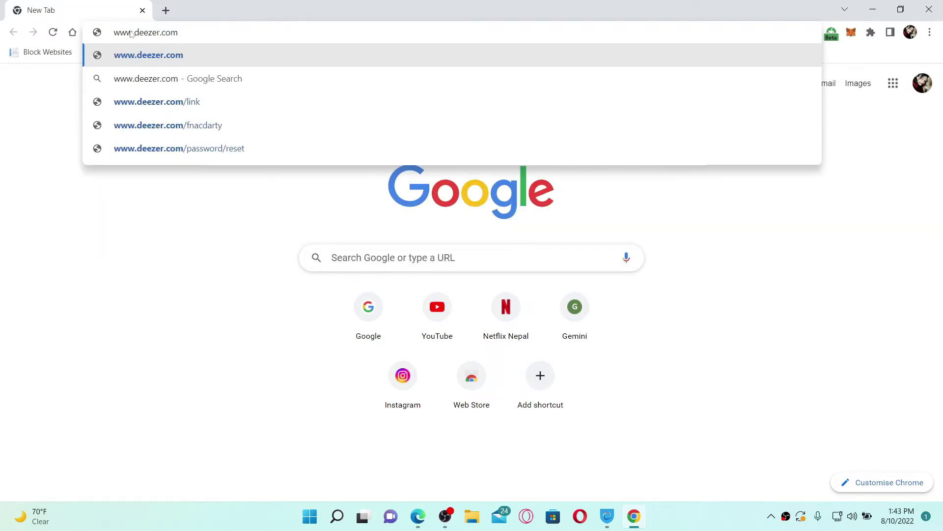
{"action": "key", "text": "Return"}
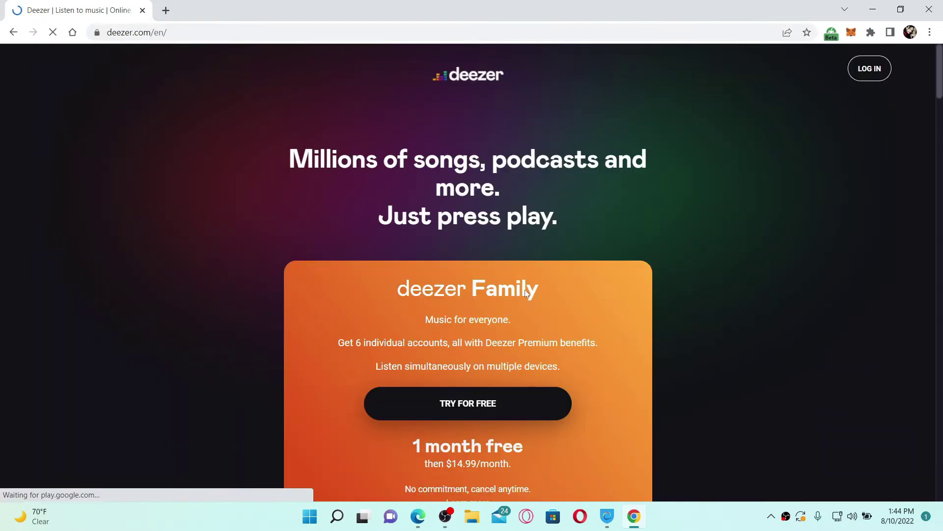
Sign in to Deezer with the account e-mail and password
{"action": "left_click", "coordinate": [872, 71]}
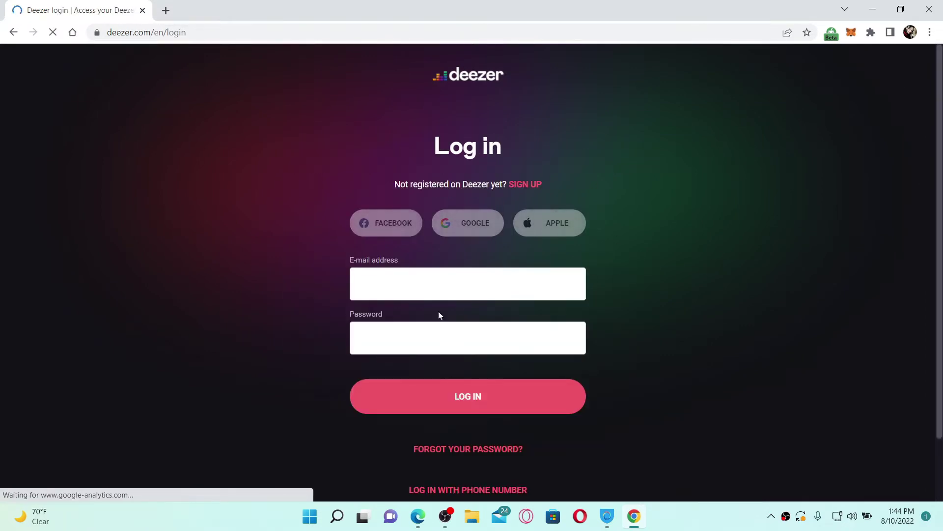
{"action": "left_click", "coordinate": [406, 282]}
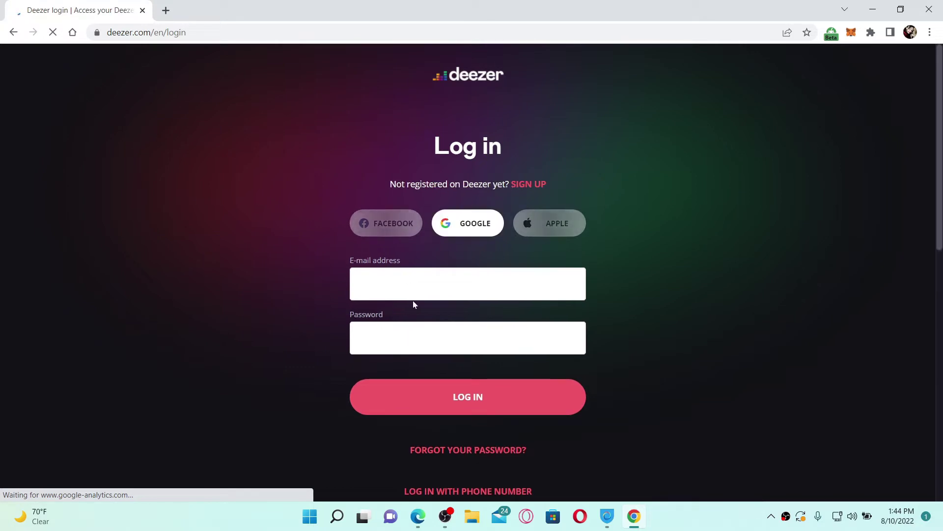
{"action": "left_click", "coordinate": [470, 402]}
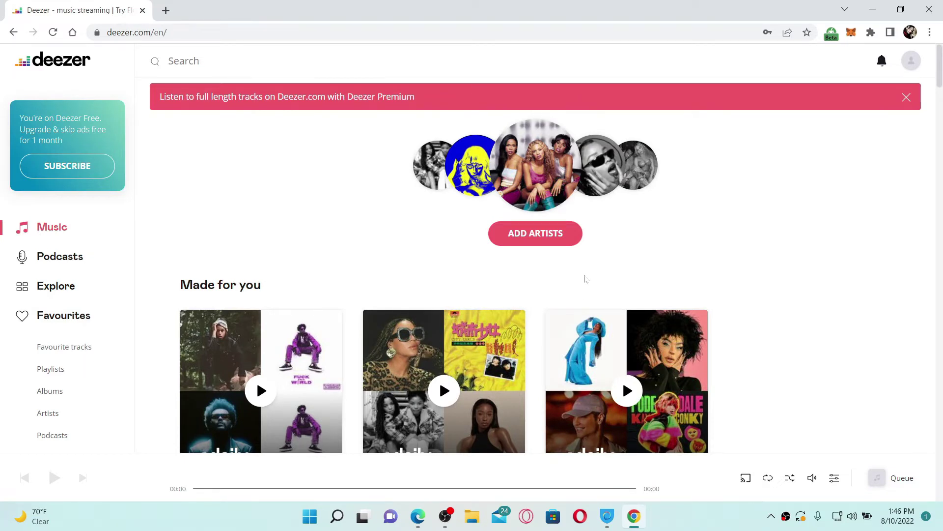
Search Google for 'chrome extensions' in a new tab
{"action": "key", "text": "ctrl+t"}
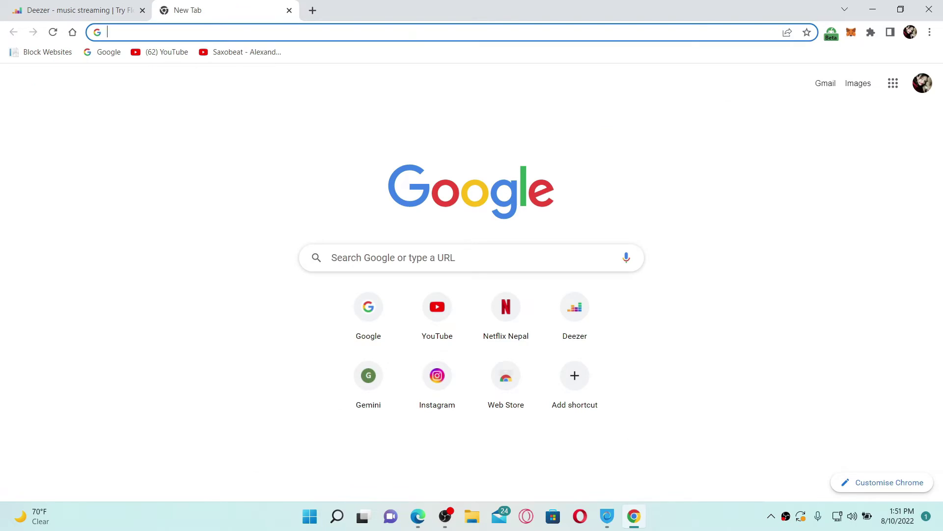
{"action": "type", "text": "chr"}
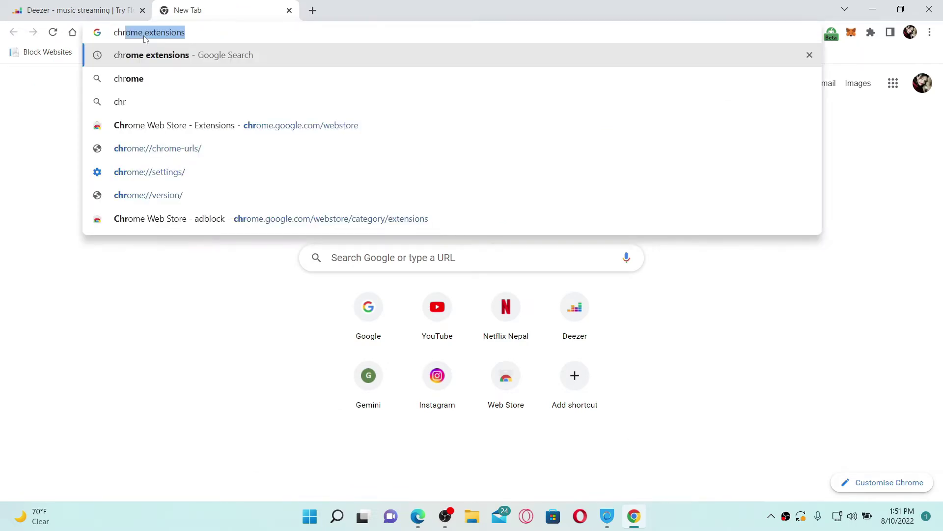
{"action": "key", "text": "Return"}
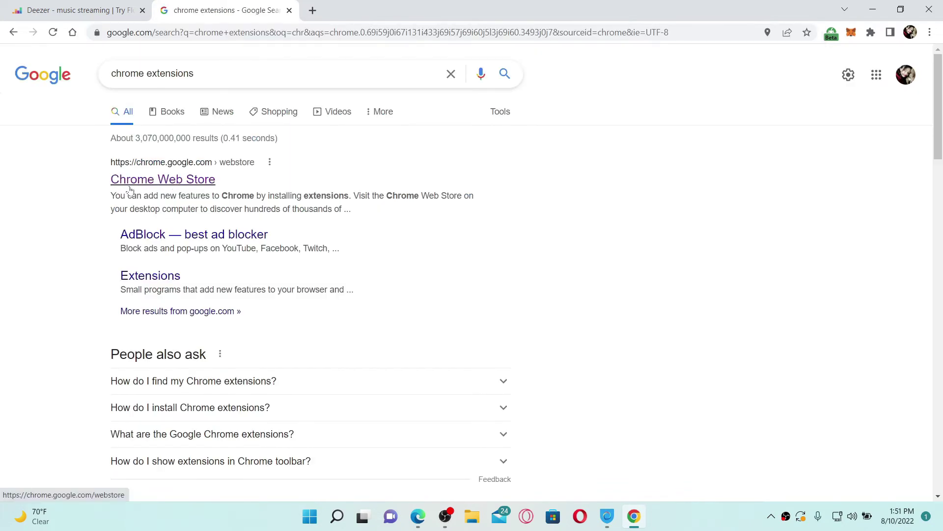
Find 'adblock' in the Chrome Web Store and open the AdBlock — best ad blocker listing
{"action": "left_click", "coordinate": [178, 184]}
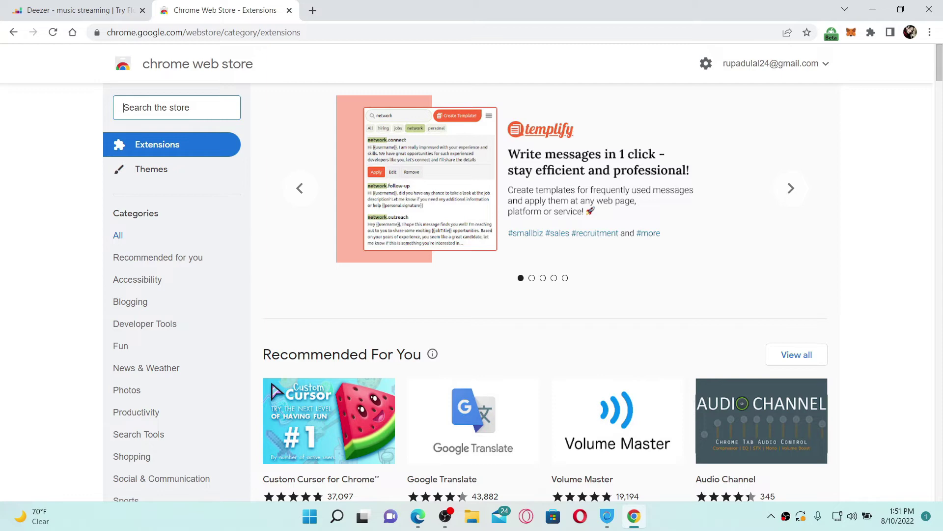
{"action": "type", "text": "adblock"}
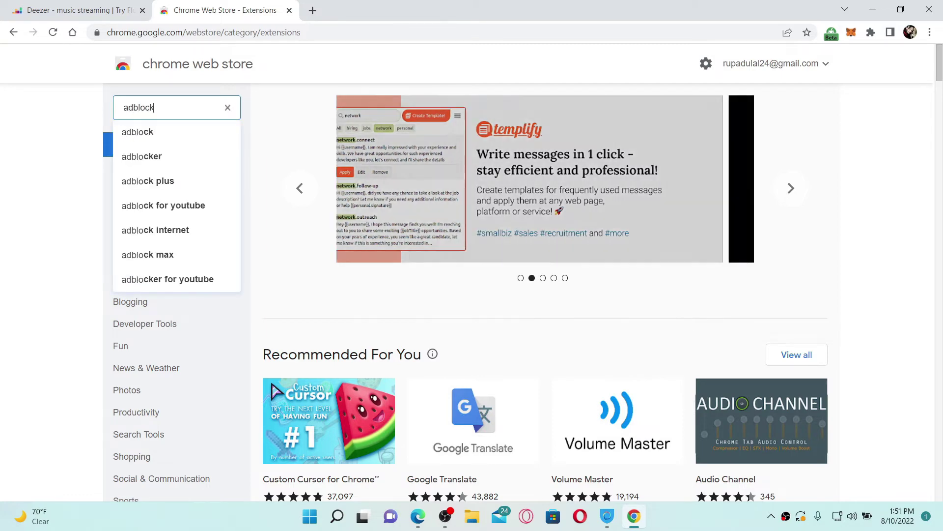
{"action": "key", "text": "Return"}
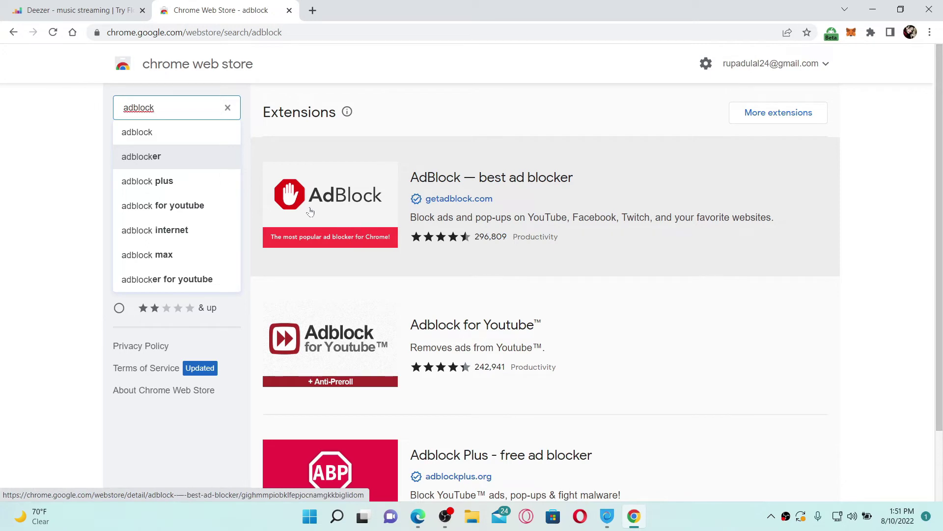
{"action": "left_click", "coordinate": [378, 211]}
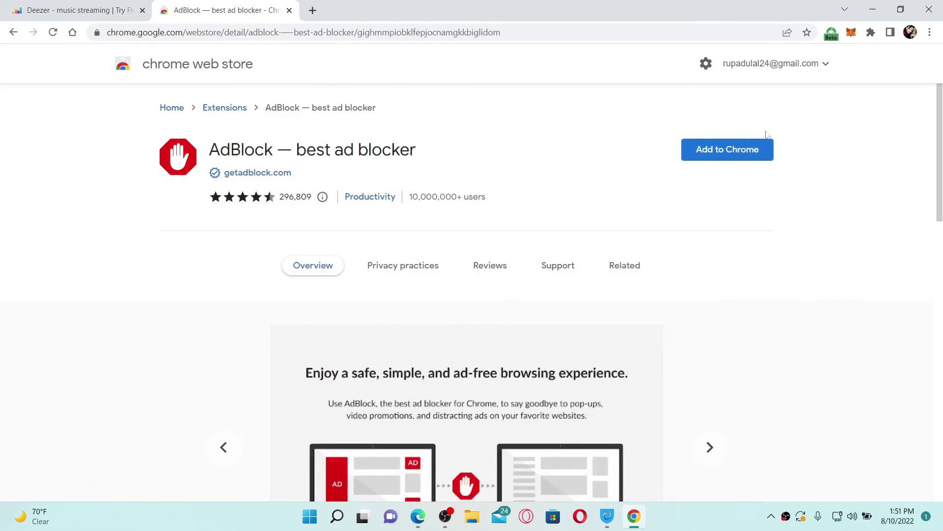
Add the AdBlock extension to Chrome and return to the Deezer tab
{"action": "left_click", "coordinate": [738, 152]}
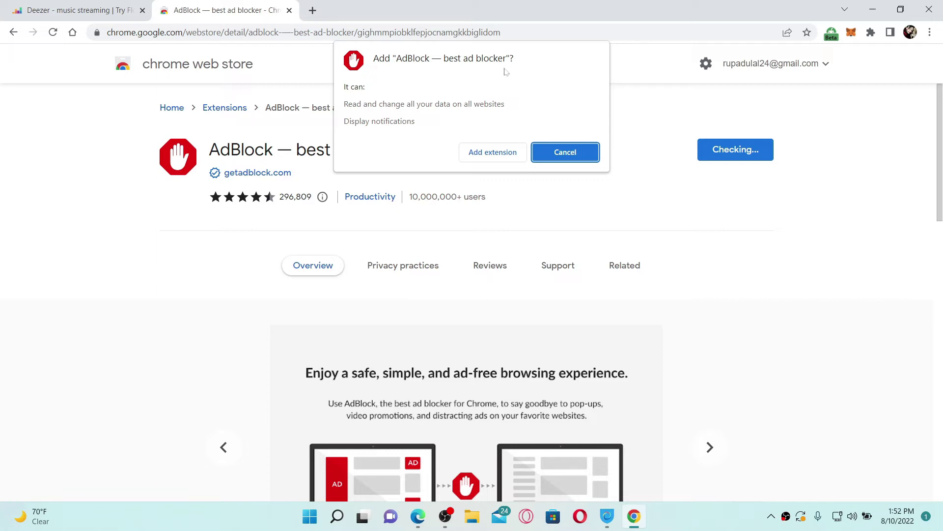
{"action": "left_click", "coordinate": [496, 154]}
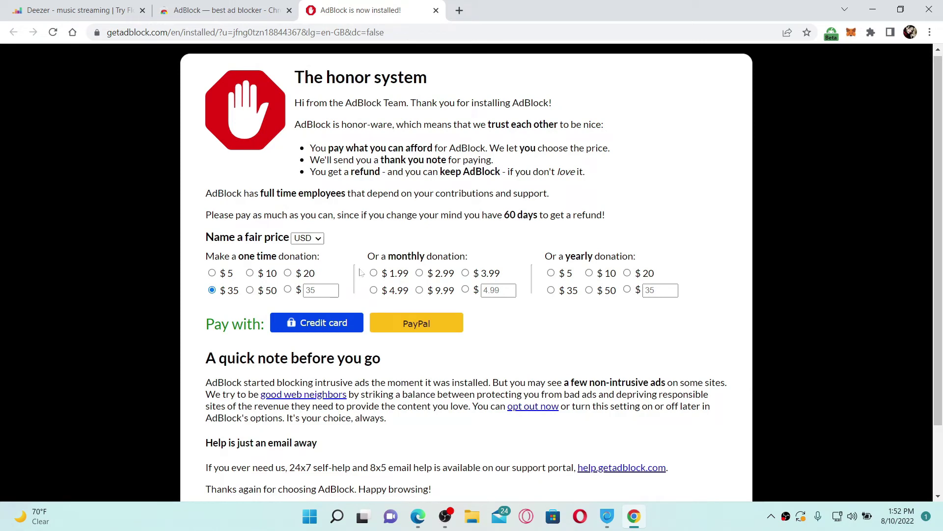
{"action": "key", "text": "ctrl+shift+Tab"}
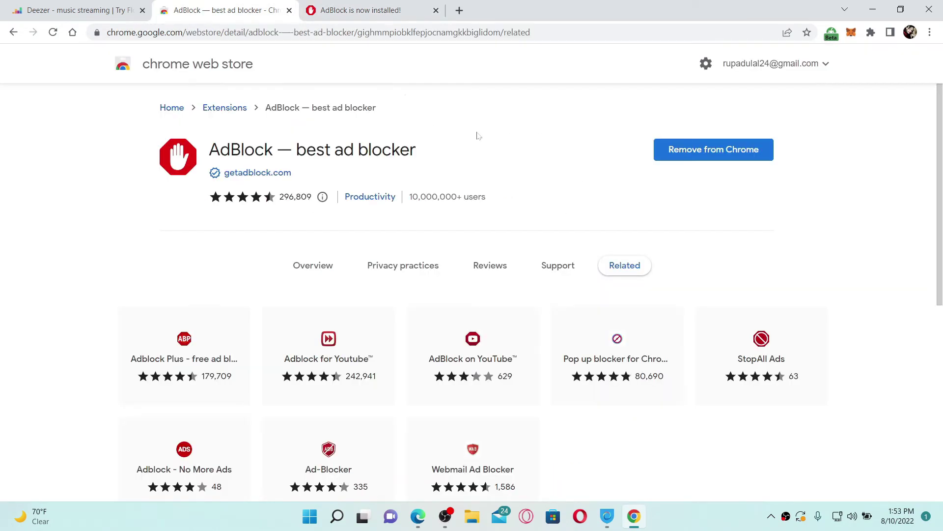
{"action": "left_click", "coordinate": [109, 4]}
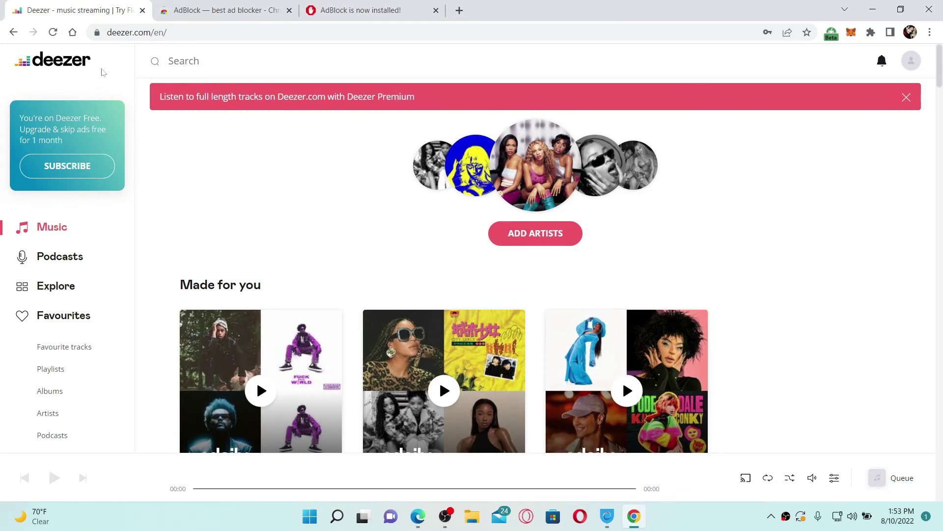
{"action": "key", "text": "ctrl+3"}
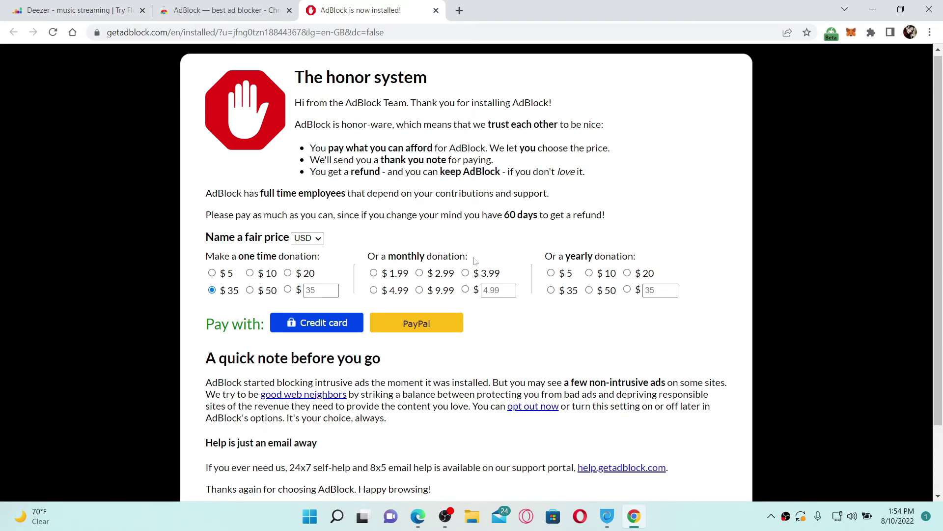
{"action": "left_click", "coordinate": [68, 12]}
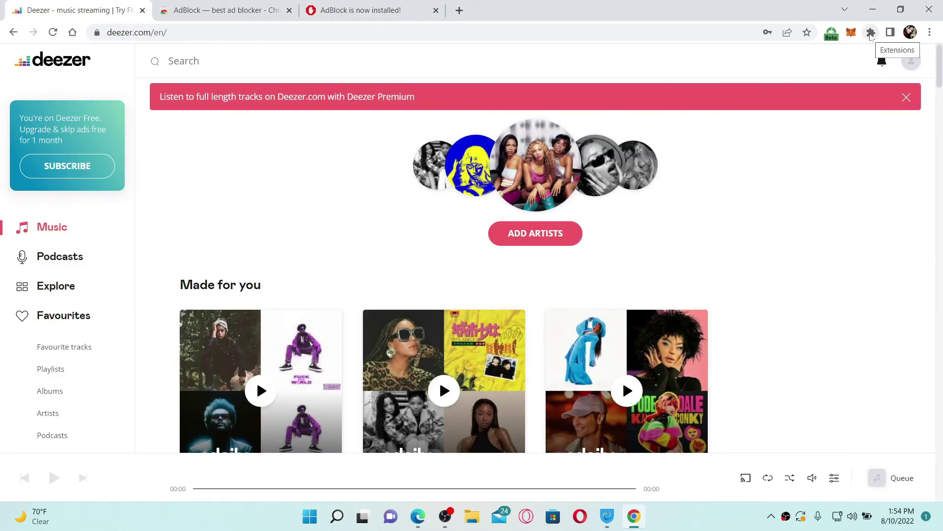
{"action": "left_click", "coordinate": [872, 33]}
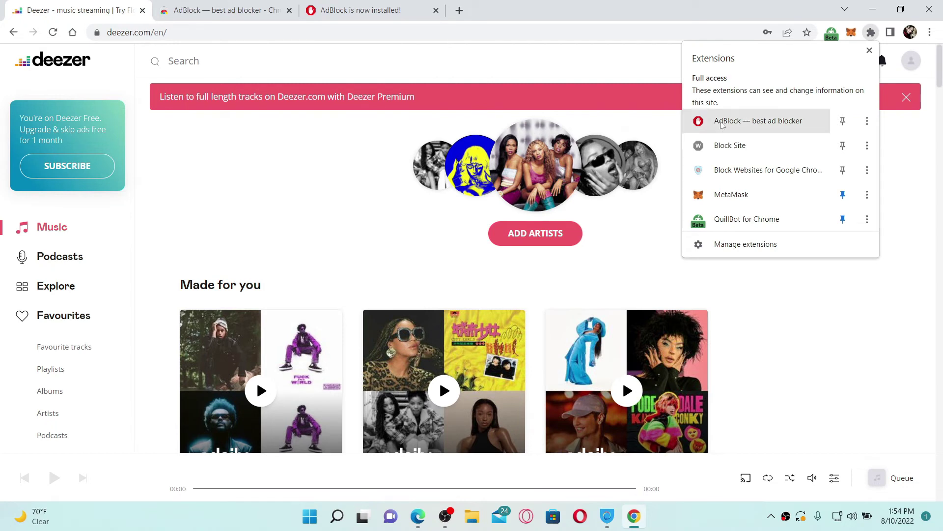
{"action": "left_click", "coordinate": [774, 125]}
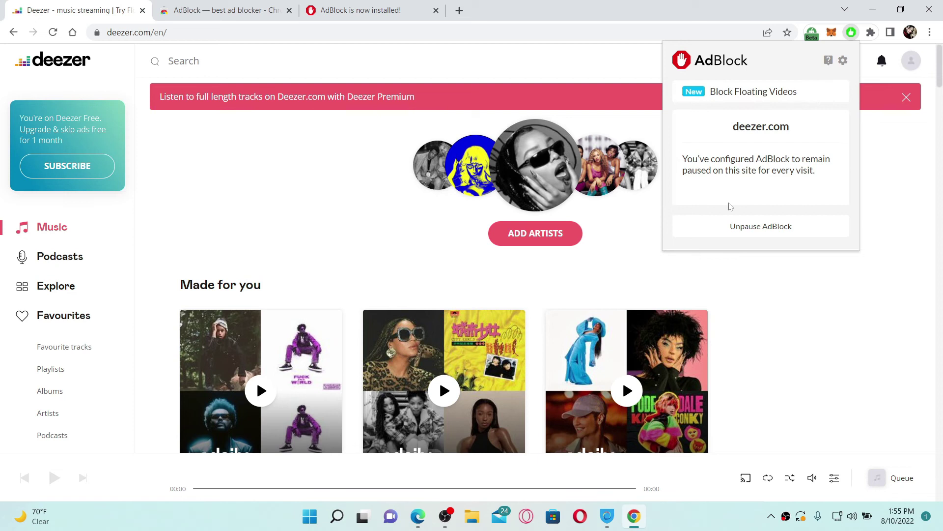
{"action": "left_click", "coordinate": [845, 319]}
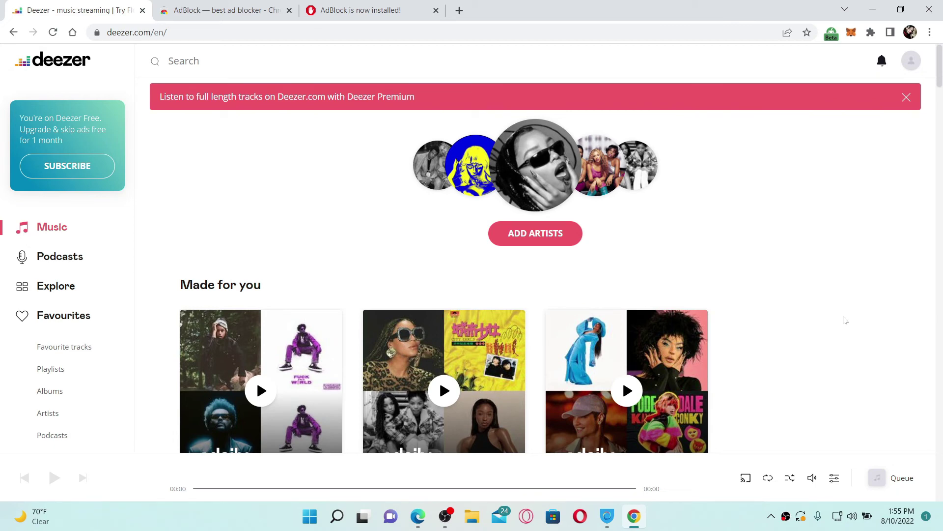
{"action": "left_click", "coordinate": [873, 9]}
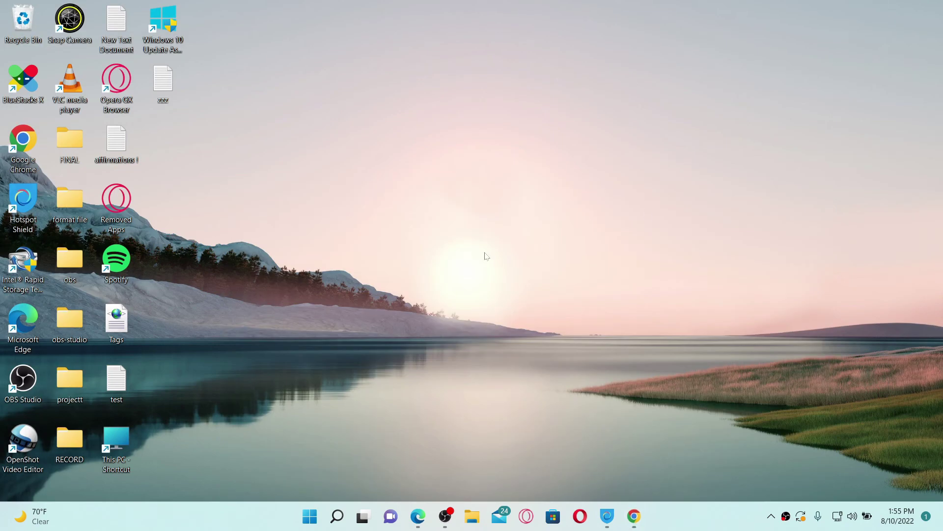